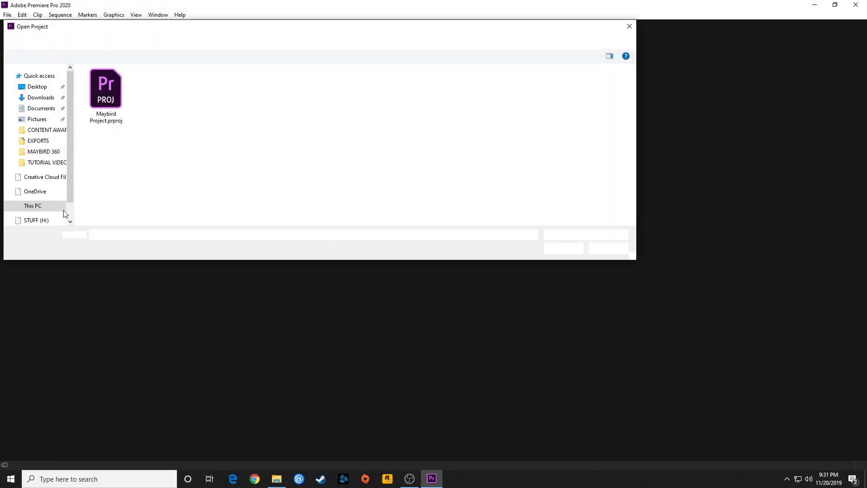
Scroll the Open Project navigation pane down toward the STUFF (H:) drive
{"action": "scroll", "coordinate": [67, 189], "scroll_direction": "down", "scroll_amount": 1}
Browse the STUFF (H:) drive and peek into the empty PRACTICE PROJECT folder
{"action": "left_click", "coordinate": [38, 192]}
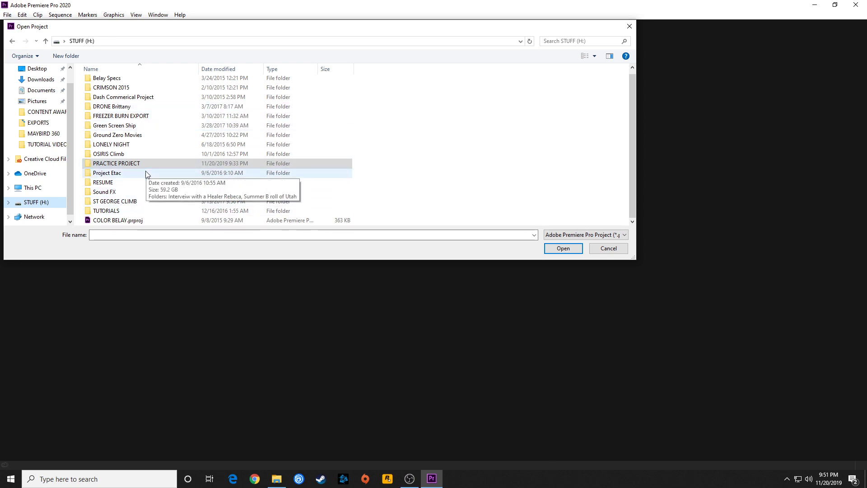
{"action": "left_click", "coordinate": [118, 166]}
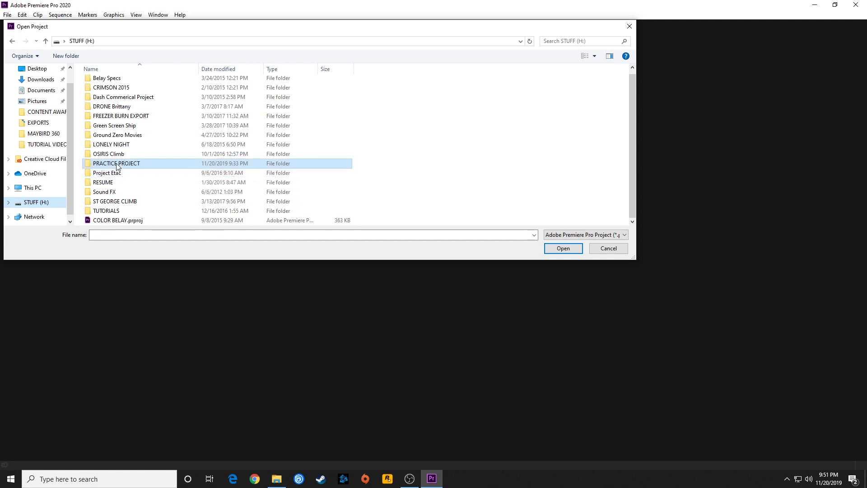
{"action": "double_click", "coordinate": [116, 165]}
{"action": "key", "text": "alt+Left"}
Open Lonely-Night-Project.prproj from the LONELY NIGHT folder
{"action": "double_click", "coordinate": [114, 150]}
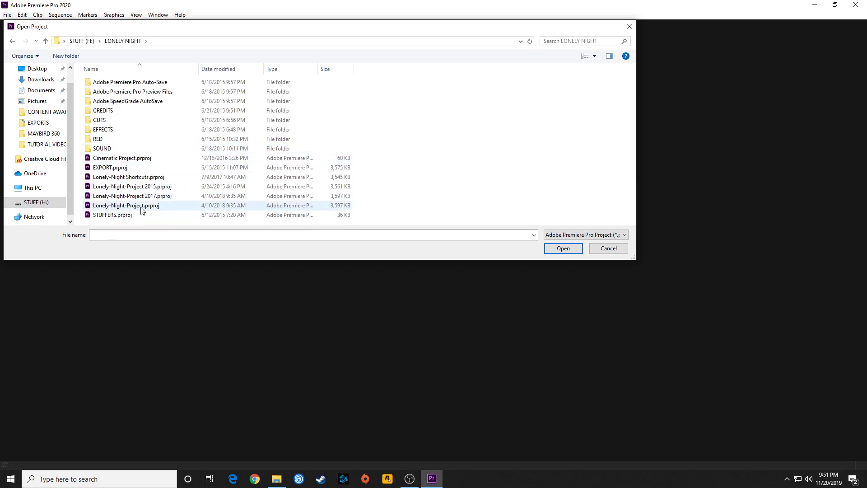
{"action": "left_click", "coordinate": [136, 207]}
{"action": "double_click", "coordinate": [126, 207]}
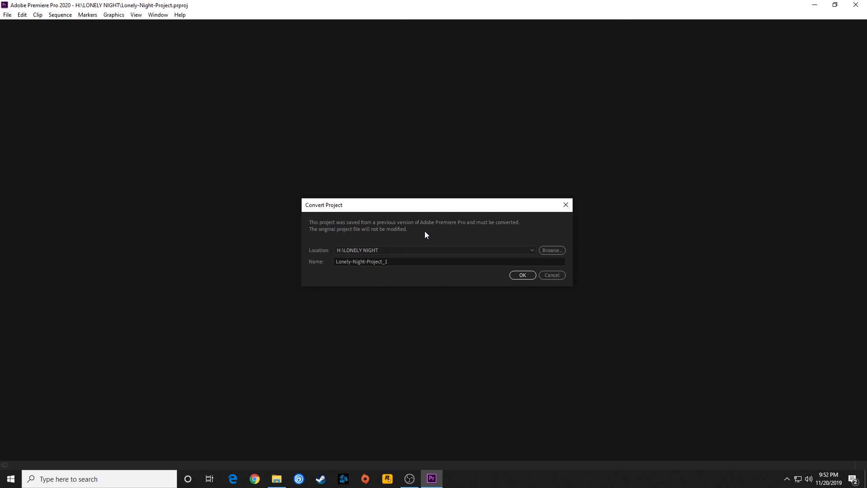
Convert the project as 'Lonely-Night-Project 2020' and dismiss the Link Media prompt
{"action": "left_click", "coordinate": [393, 262]}
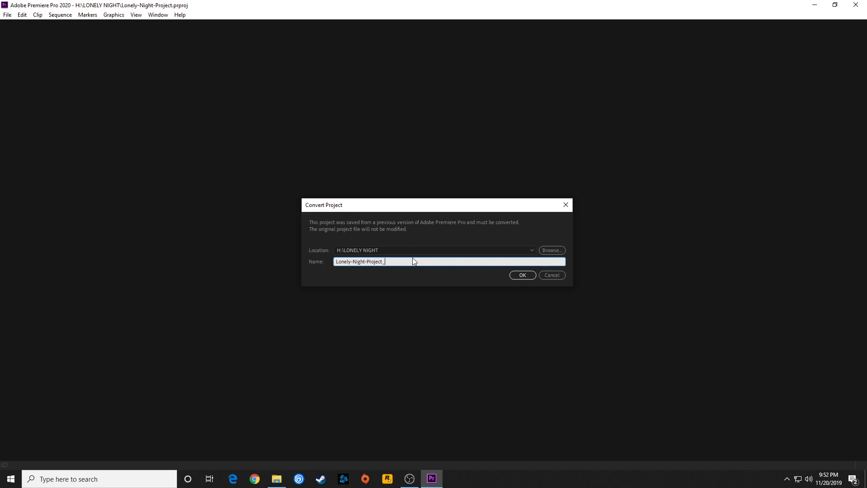
{"action": "key", "text": "BackSpace"}
{"action": "left_click", "coordinate": [519, 275]}
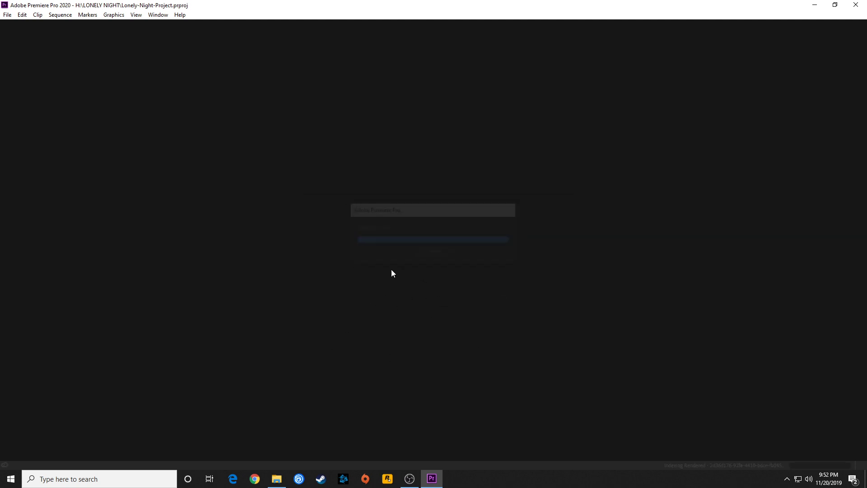
{"action": "left_click", "coordinate": [470, 329]}
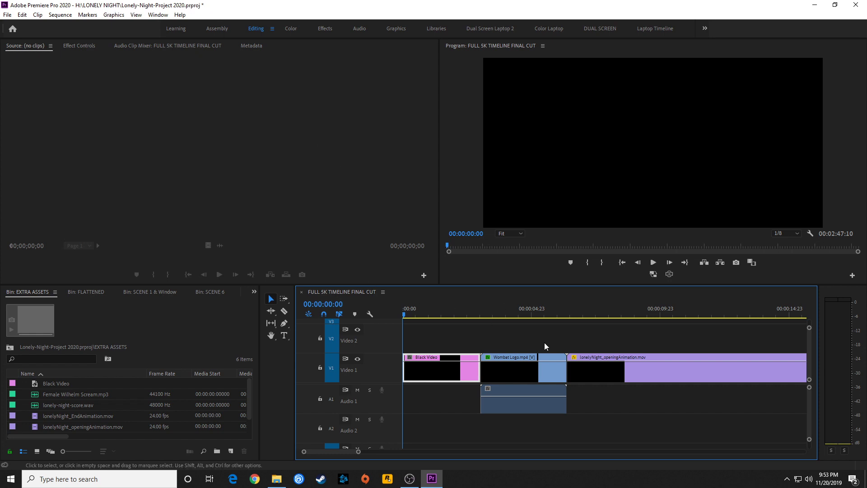
Close the Lonely-Night-Project 2020 project from the File menu
{"action": "left_click", "coordinate": [117, 281]}
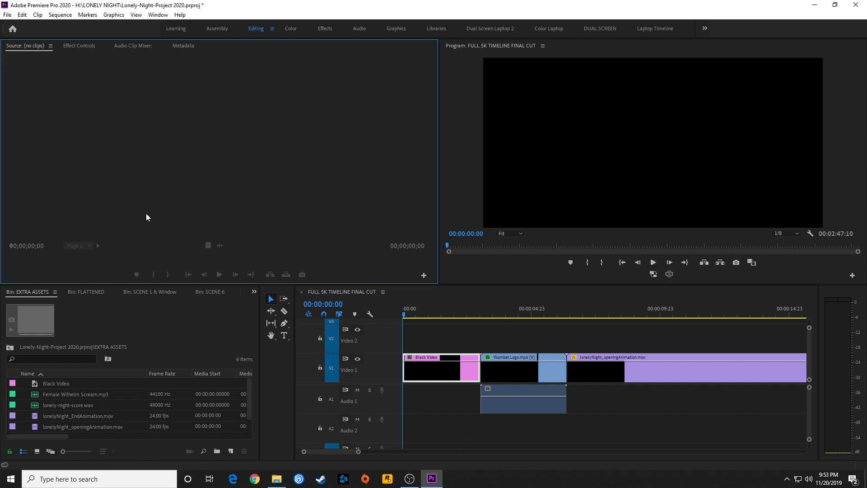
{"action": "left_click", "coordinate": [8, 15]}
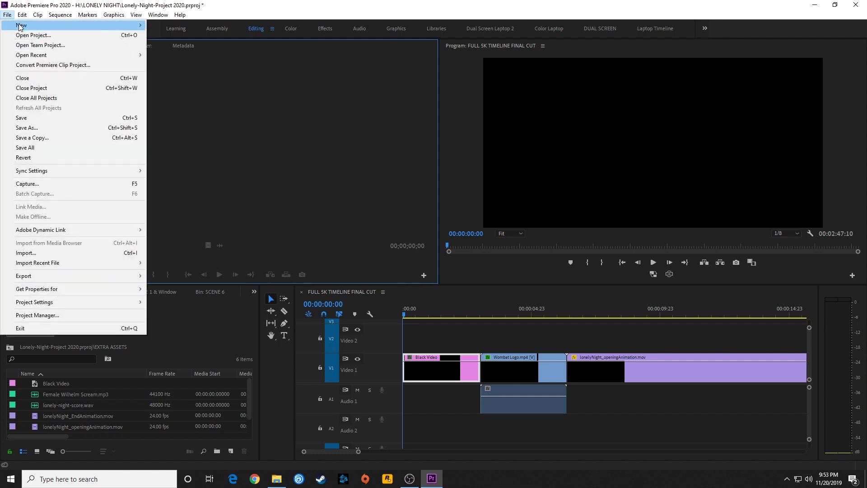
{"action": "left_click", "coordinate": [41, 89]}
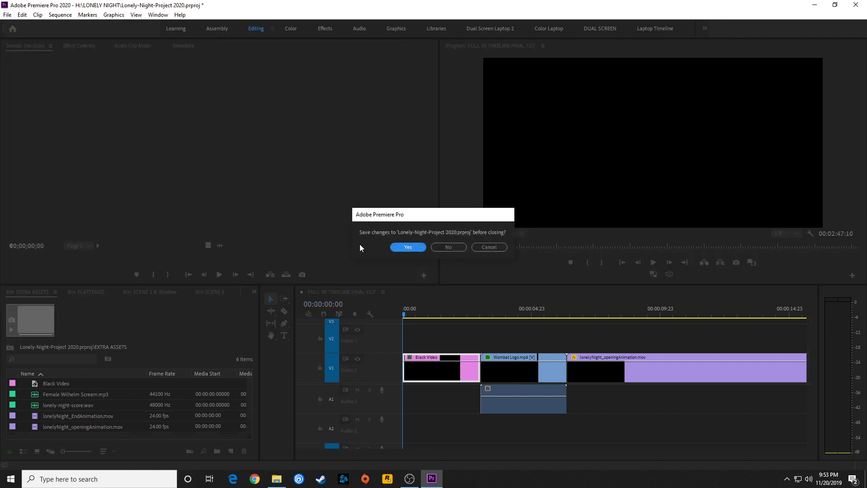
Save changes to the closing project and start a new project from the Home screen
{"action": "left_click", "coordinate": [409, 250]}
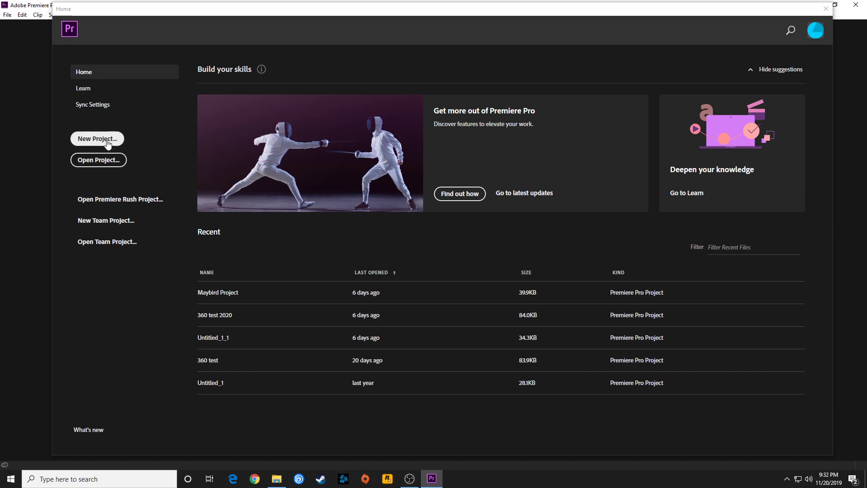
{"action": "left_click", "coordinate": [107, 141]}
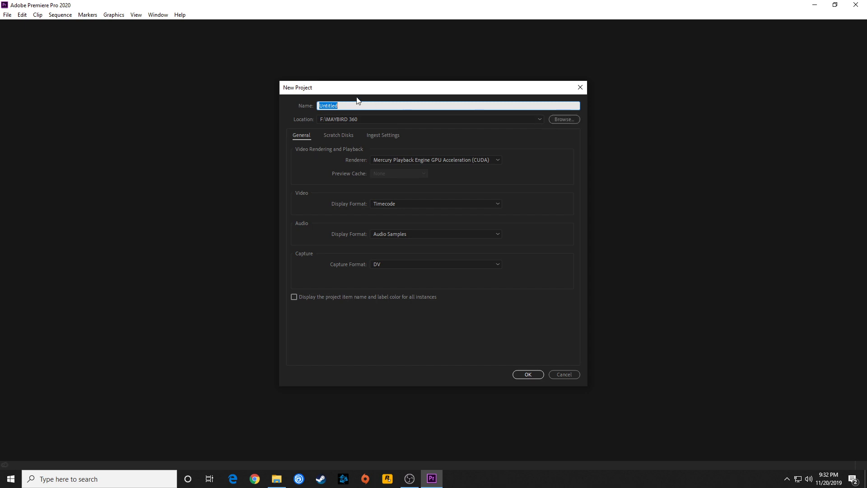
On STUFF (H:), create a folder named PRACTICE PROJECT and select it as the project location
{"action": "left_click", "coordinate": [557, 121]}
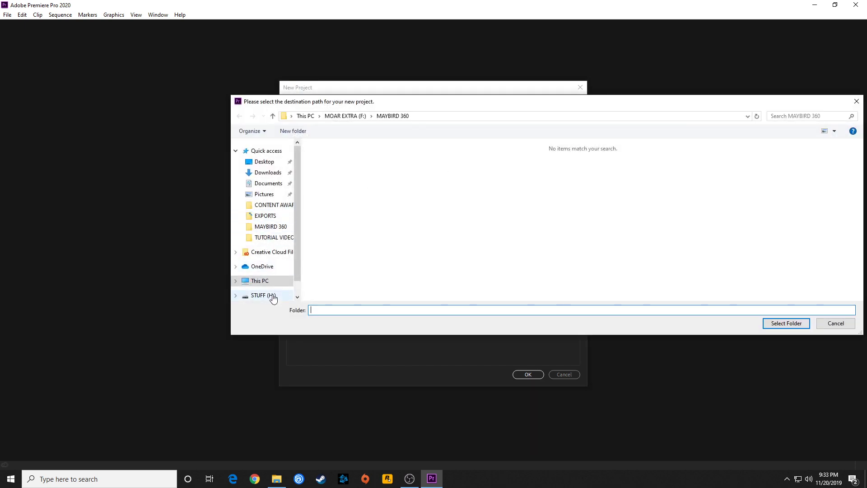
{"action": "left_click", "coordinate": [273, 296]}
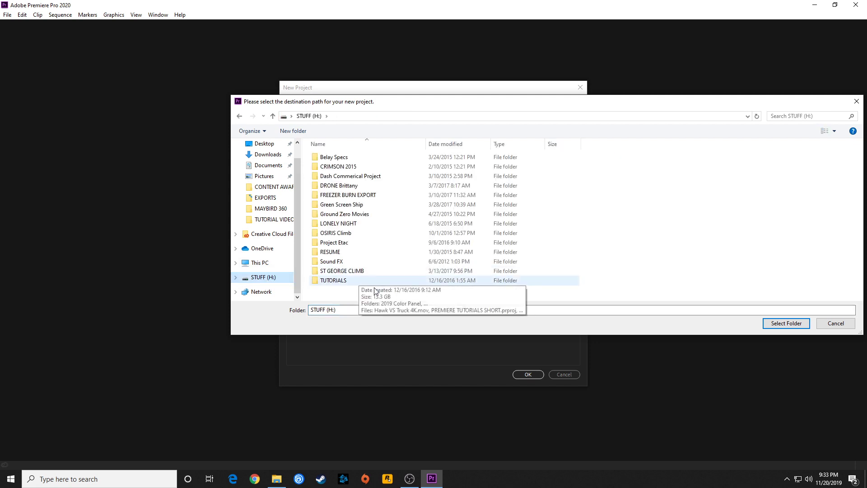
{"action": "right_click", "coordinate": [335, 294]}
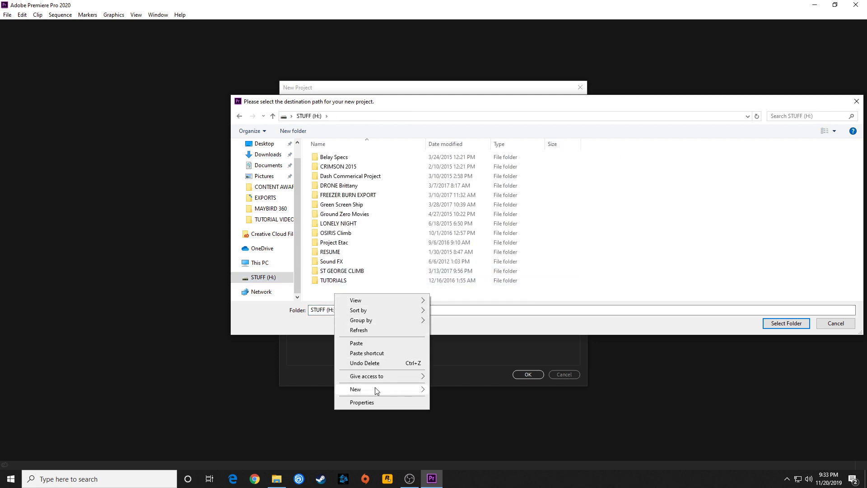
{"action": "mouse_move", "coordinate": [376, 390]}
{"action": "left_click", "coordinate": [463, 267]}
{"action": "type", "text": "PRACTICE PROJECT"}
{"action": "key", "text": "Return"}
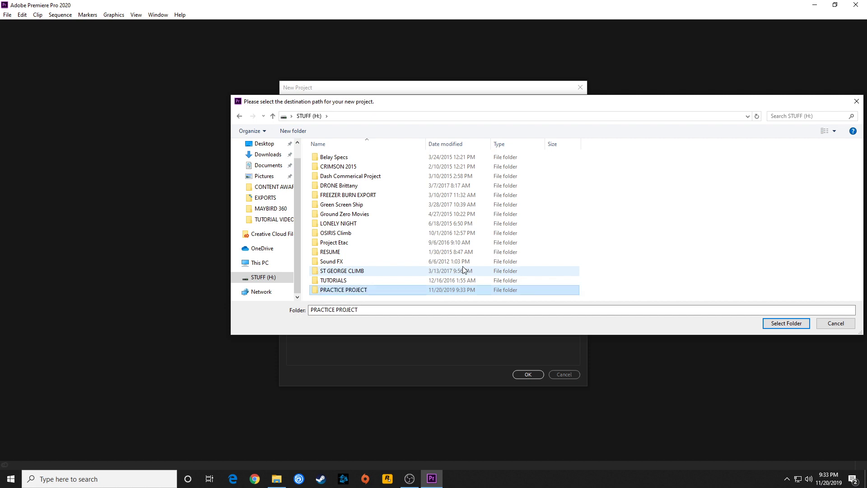
{"action": "double_click", "coordinate": [343, 289]}
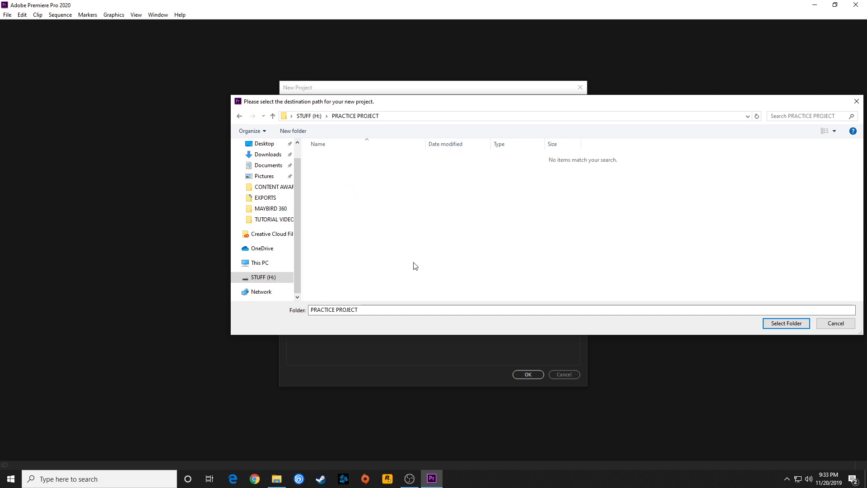
{"action": "left_click", "coordinate": [772, 326]}
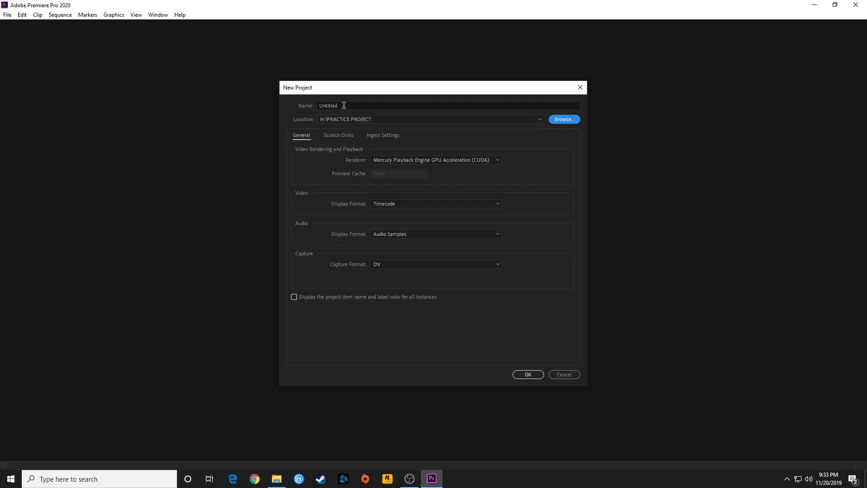
Name the new project 'Practice Project'
{"action": "left_click", "coordinate": [344, 105]}
{"action": "type", "text": "Practice"}
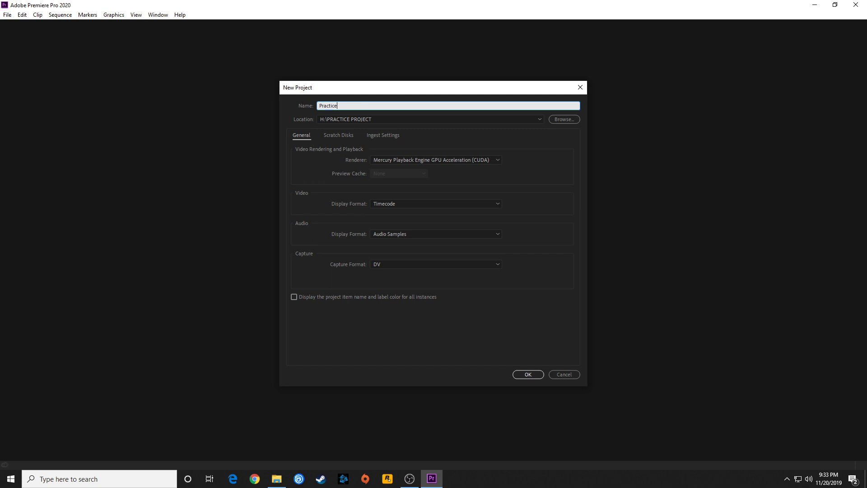
{"action": "type", "text": " Project"}
{"action": "mouse_move", "coordinate": [338, 106]}
{"action": "left_mouse_down"}
{"action": "mouse_move", "coordinate": [361, 106]}
{"action": "mouse_move", "coordinate": [338, 107]}
{"action": "left_mouse_up"}
{"action": "left_click", "coordinate": [360, 106]}
{"action": "left_click", "coordinate": [354, 106]}
Keep the renderer on Mercury Playback Engine GPU Acceleration (CUDA) in General settings
{"action": "left_click", "coordinate": [302, 137]}
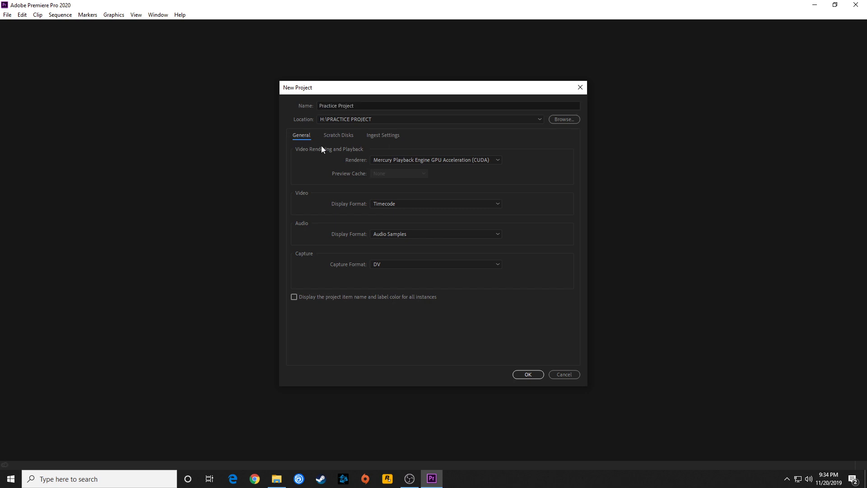
{"action": "left_click", "coordinate": [390, 161]}
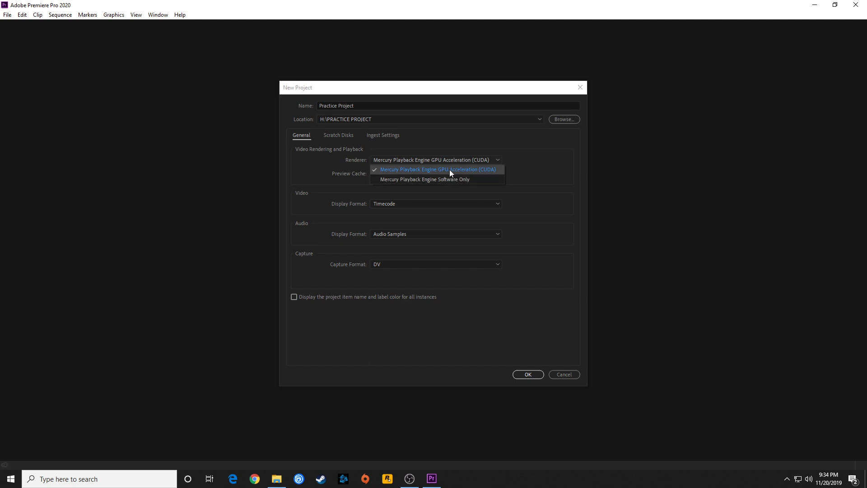
{"action": "left_click", "coordinate": [476, 171]}
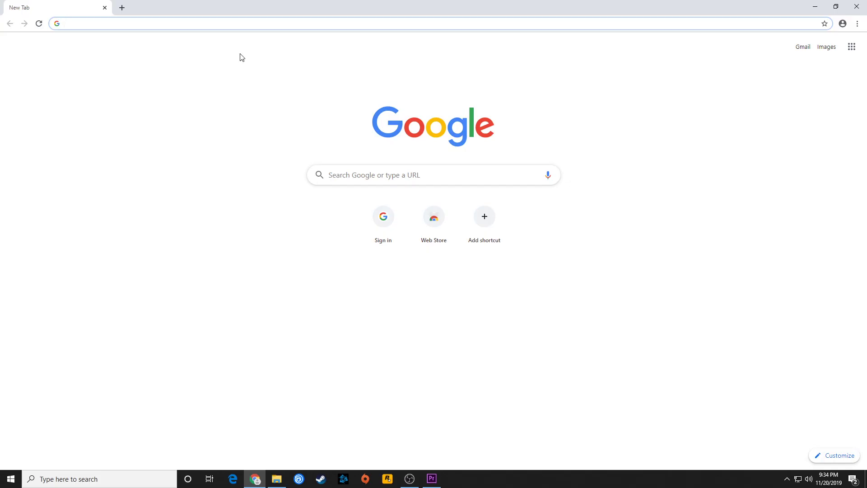
Search Chrome for 'geforce experience' to reach NVIDIA's GeForce Experience page
{"action": "type", "text": "gef"}
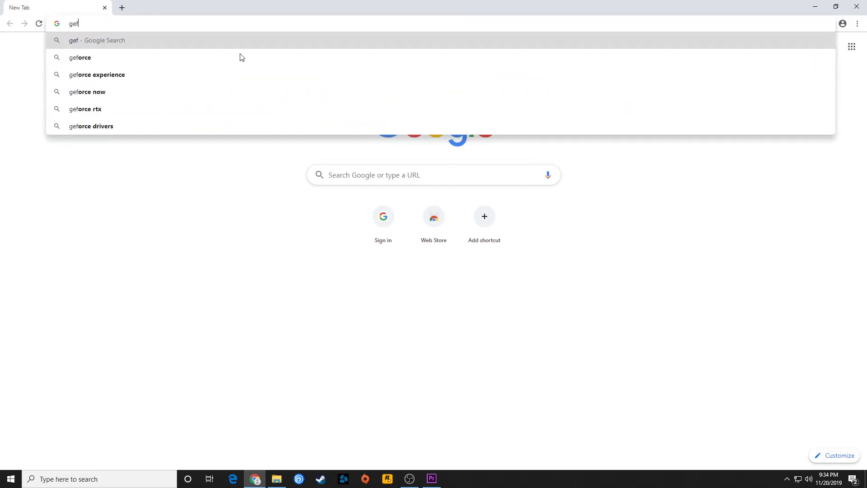
{"action": "type", "text": "orce"}
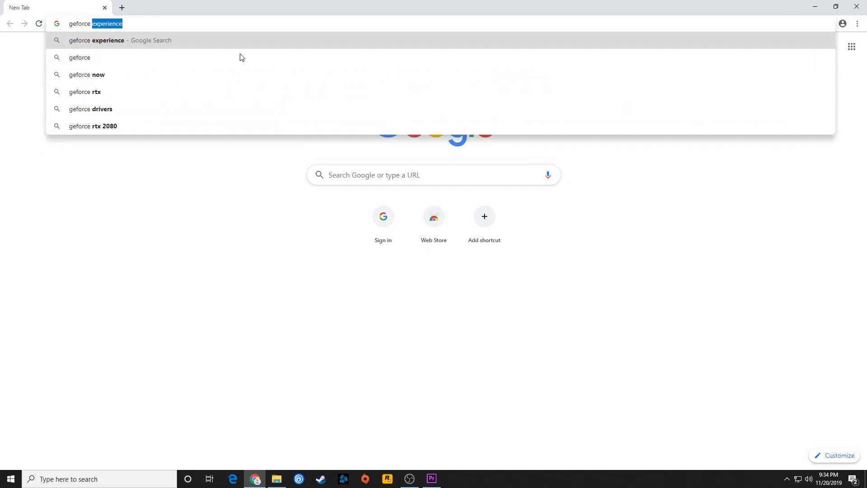
{"action": "key", "text": "Return"}
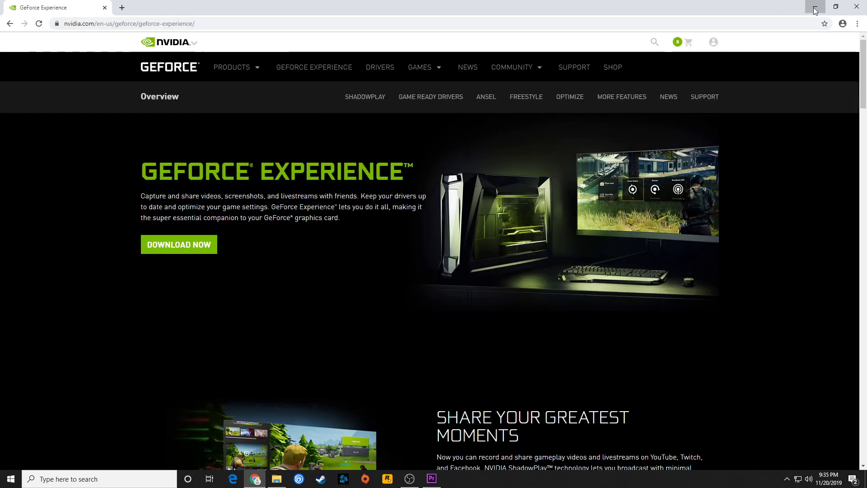
Minimize Chrome and reveal the hidden tray icons showing the GeForce driver update notice
{"action": "left_click", "coordinate": [813, 13]}
{"action": "left_click", "coordinate": [788, 479]}
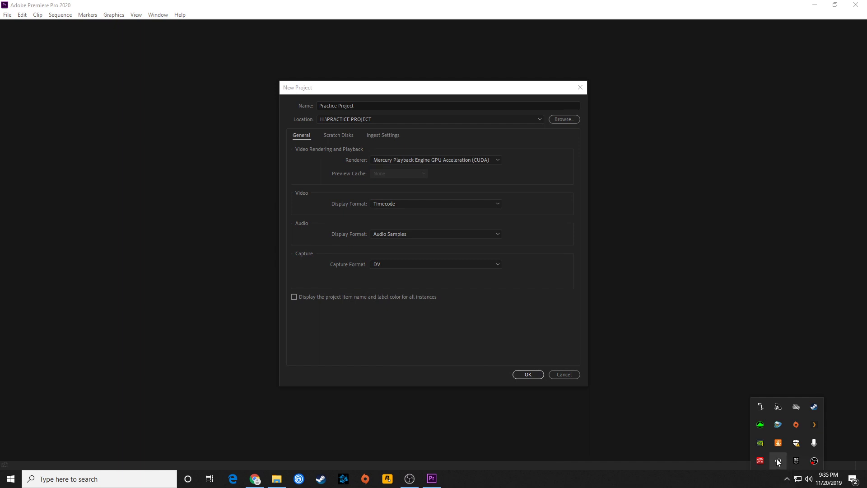
{"action": "left_click", "coordinate": [744, 460]}
{"action": "left_click", "coordinate": [787, 479]}
Check GeForce Experience for driver updates, finding Game Ready Driver 441.20, then close it
{"action": "right_click", "coordinate": [761, 446]}
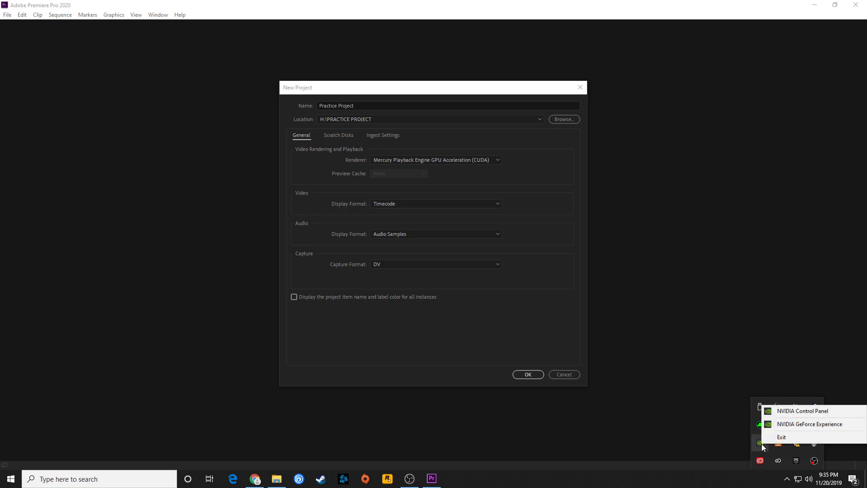
{"action": "left_click", "coordinate": [782, 427]}
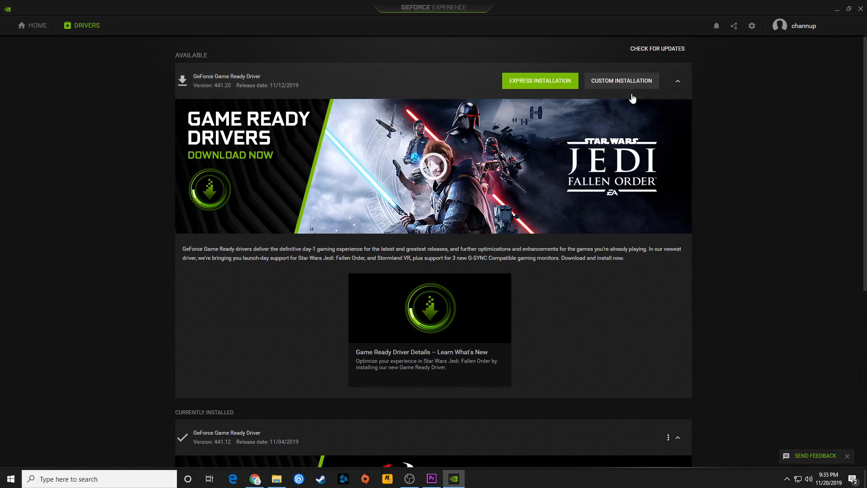
{"action": "left_click", "coordinate": [657, 48]}
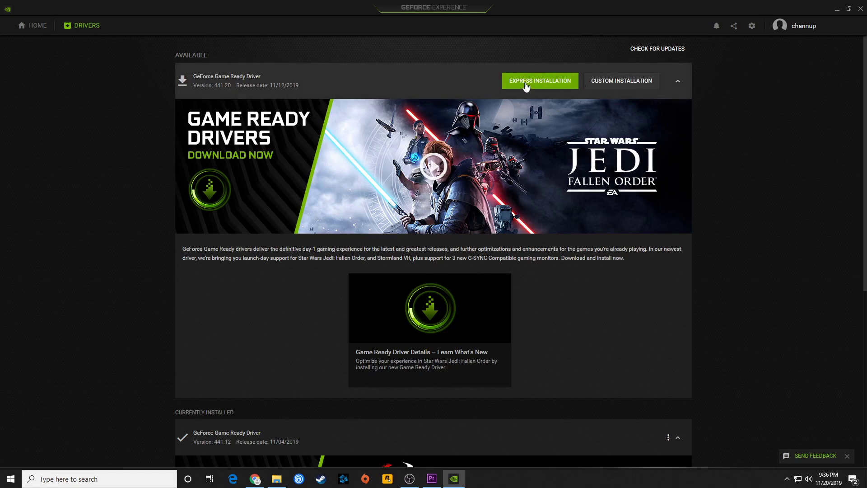
{"action": "left_click", "coordinate": [861, 9]}
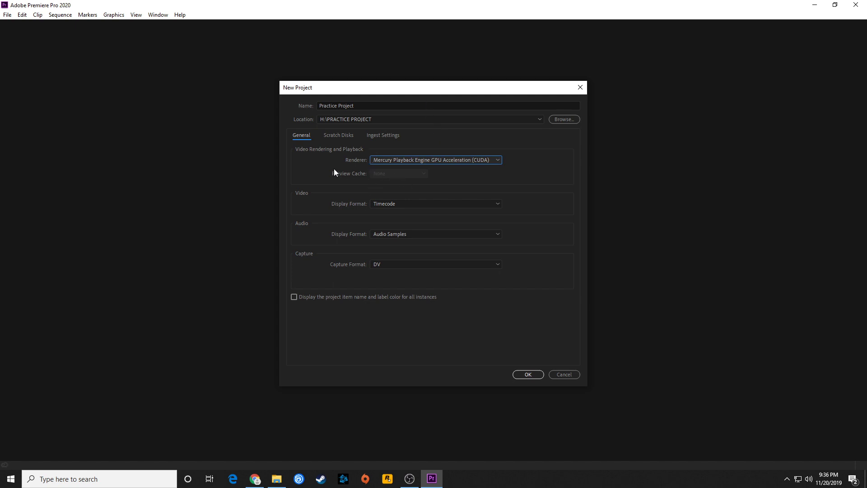
{"action": "left_click", "coordinate": [404, 159]}
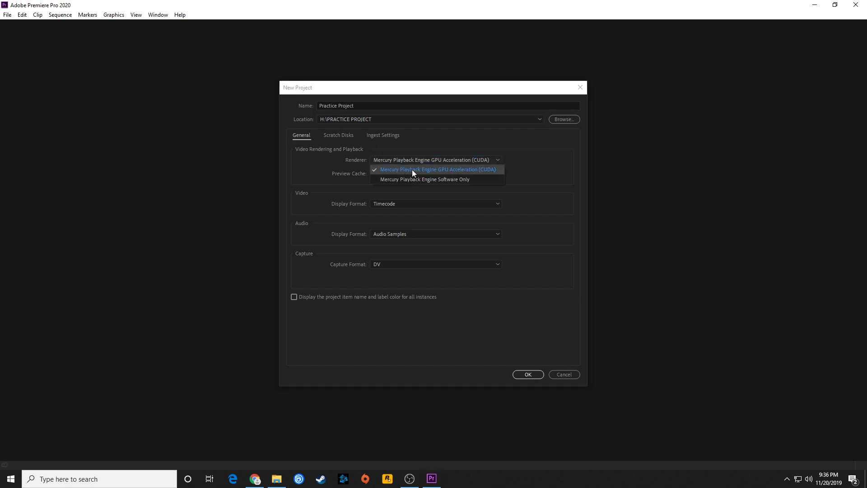
{"action": "left_click", "coordinate": [414, 172]}
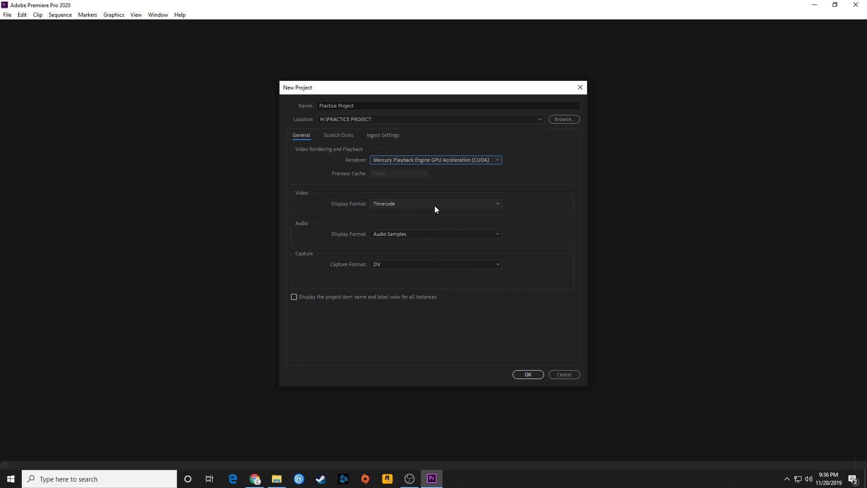
{"action": "left_click", "coordinate": [386, 207]}
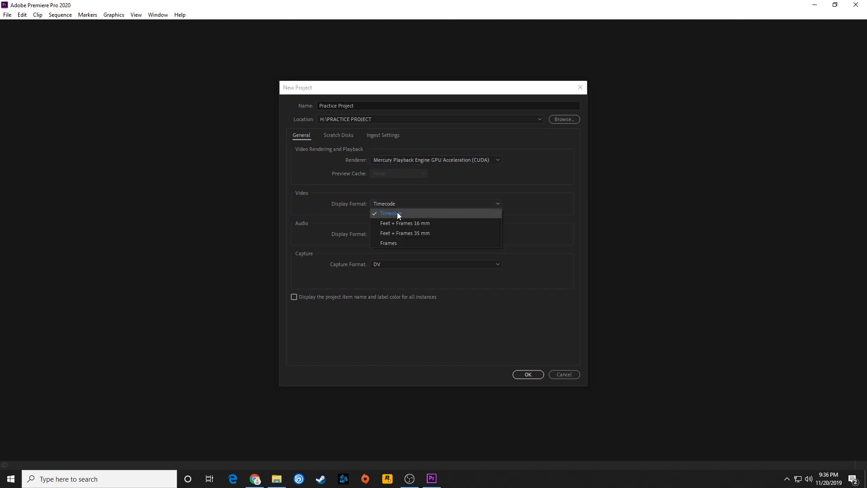
{"action": "left_click", "coordinate": [397, 212]}
{"action": "left_click", "coordinate": [397, 206]}
{"action": "left_click", "coordinate": [391, 215]}
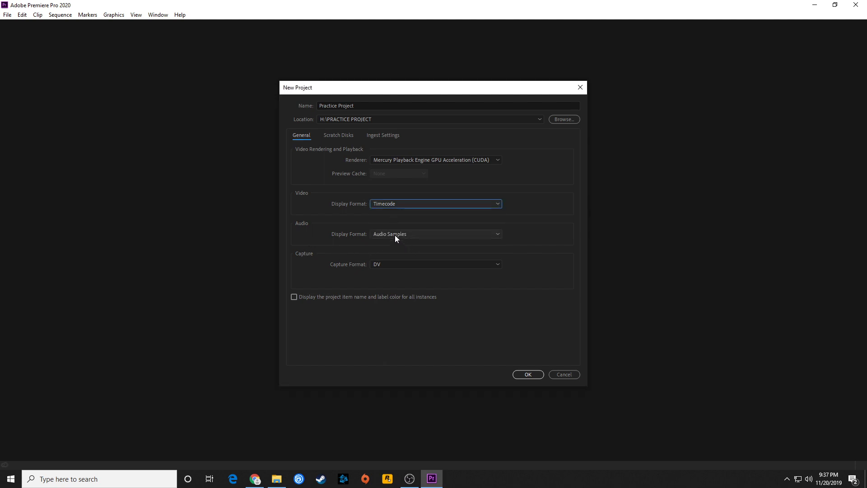
{"action": "left_click", "coordinate": [395, 234]}
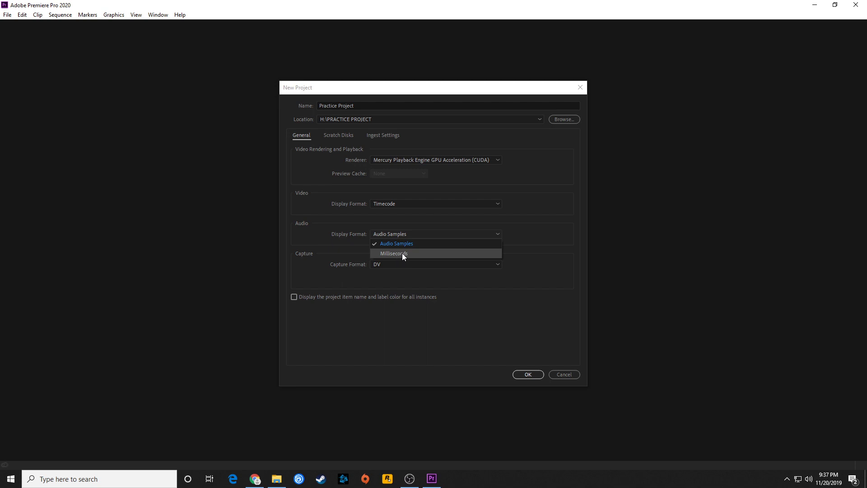
{"action": "left_click", "coordinate": [410, 244]}
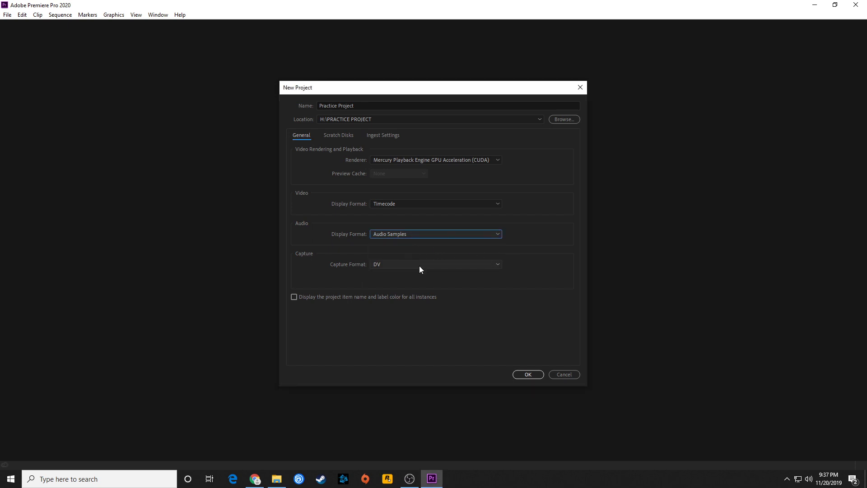
Switch the capture format between DV and HDV twice, ending on DV
{"action": "left_click", "coordinate": [390, 265]}
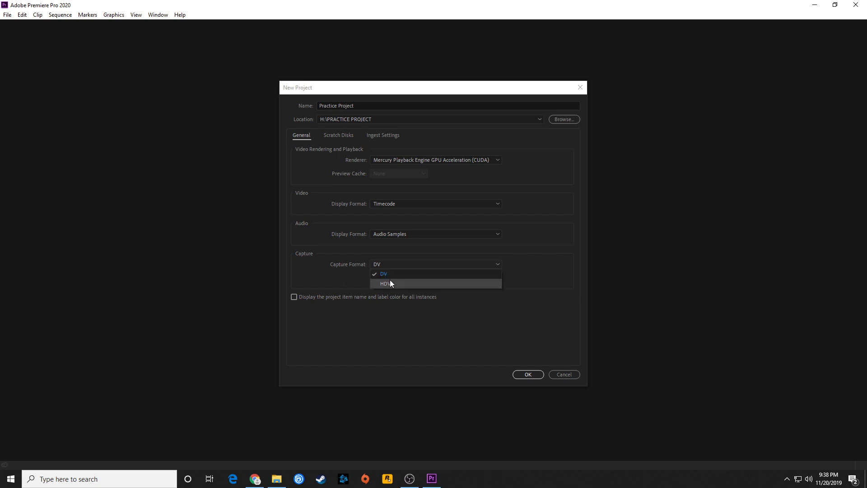
{"action": "left_click", "coordinate": [391, 283]}
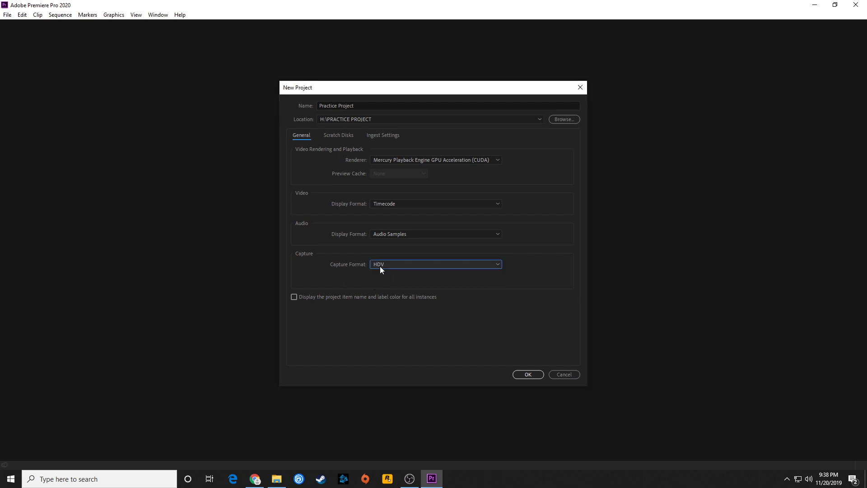
{"action": "left_click", "coordinate": [392, 264]}
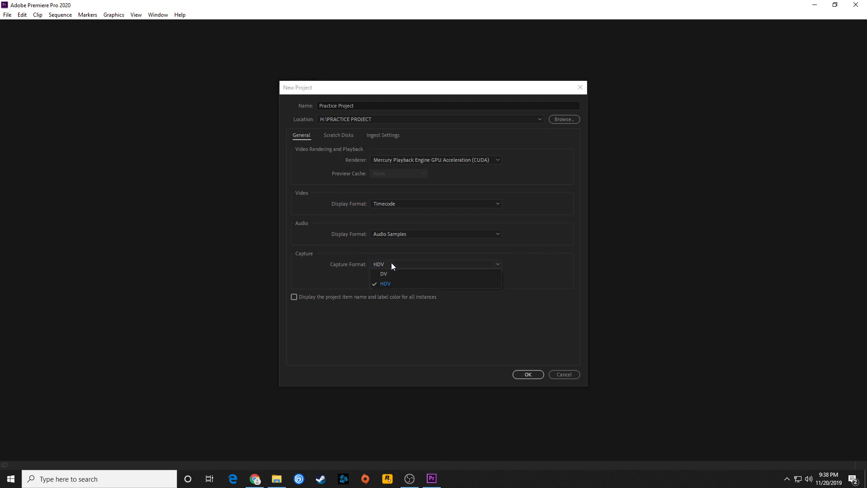
{"action": "left_click", "coordinate": [390, 273]}
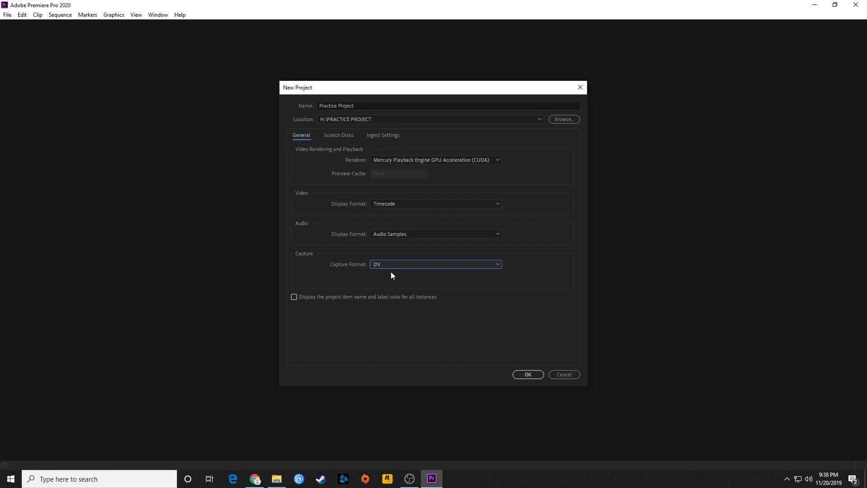
{"action": "left_click", "coordinate": [383, 265]}
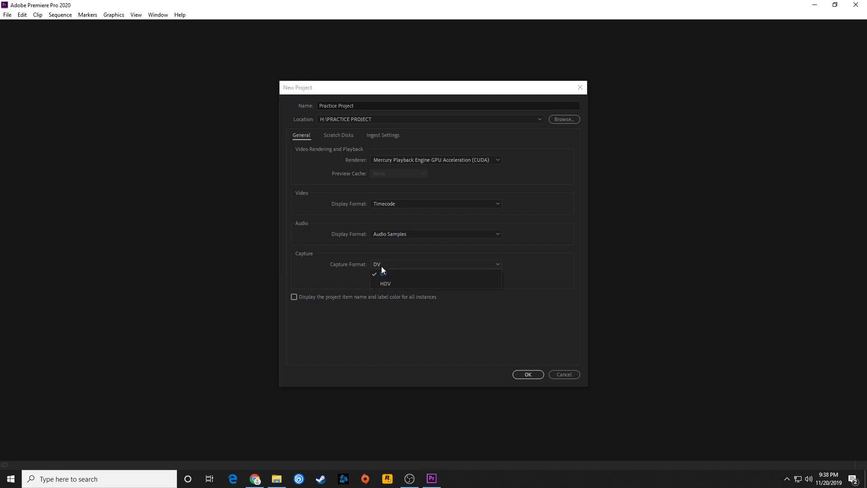
{"action": "left_click", "coordinate": [384, 283]}
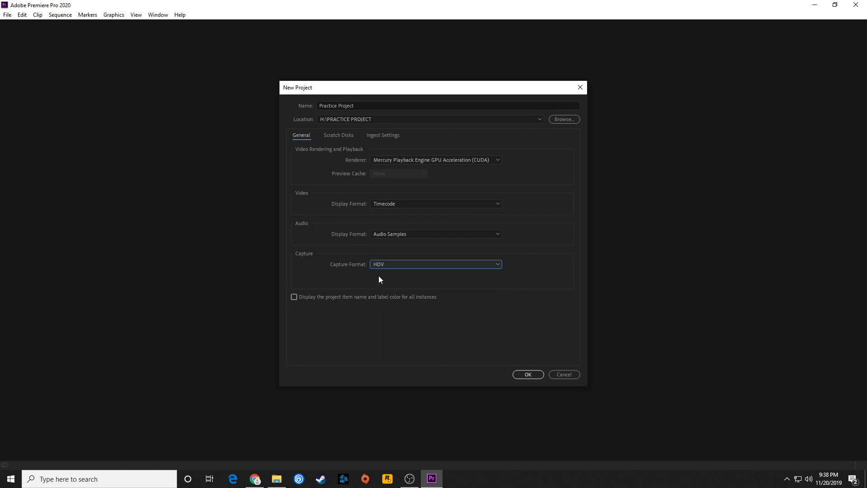
{"action": "left_click", "coordinate": [379, 264]}
{"action": "left_click", "coordinate": [381, 273]}
Review the scratch disk paths at H:\PRACTICE PROJECT, then move to Ingest Settings
{"action": "left_click", "coordinate": [336, 135]}
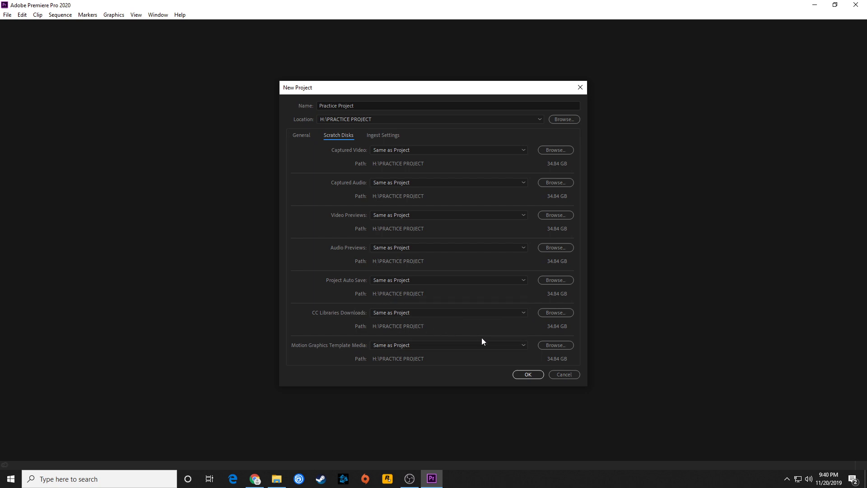
{"action": "key", "text": "ctrl+Tab"}
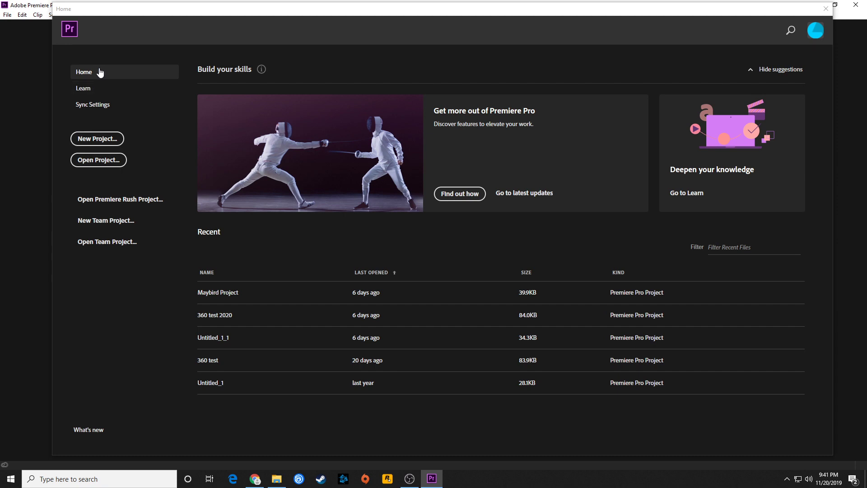
Browse the Learn tutorials and start the Premiere Pro overview hands-on tutorial
{"action": "left_click", "coordinate": [92, 89]}
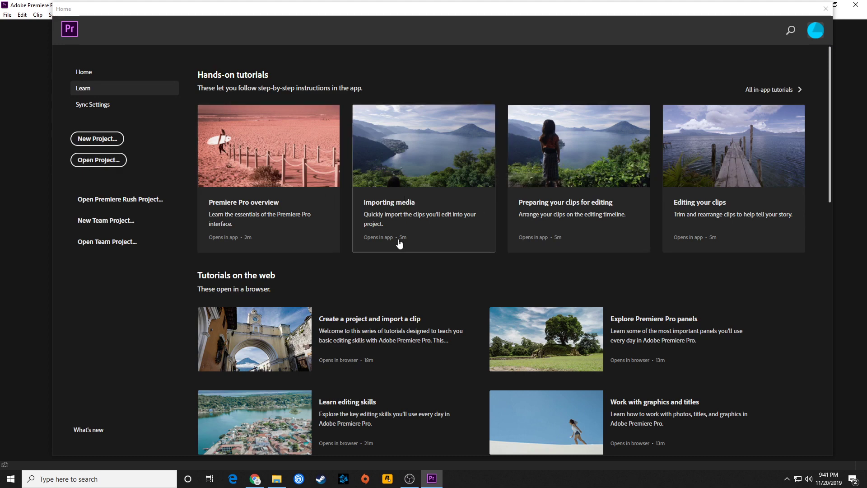
{"action": "scroll", "coordinate": [508, 324], "scroll_direction": "down", "scroll_amount": 3}
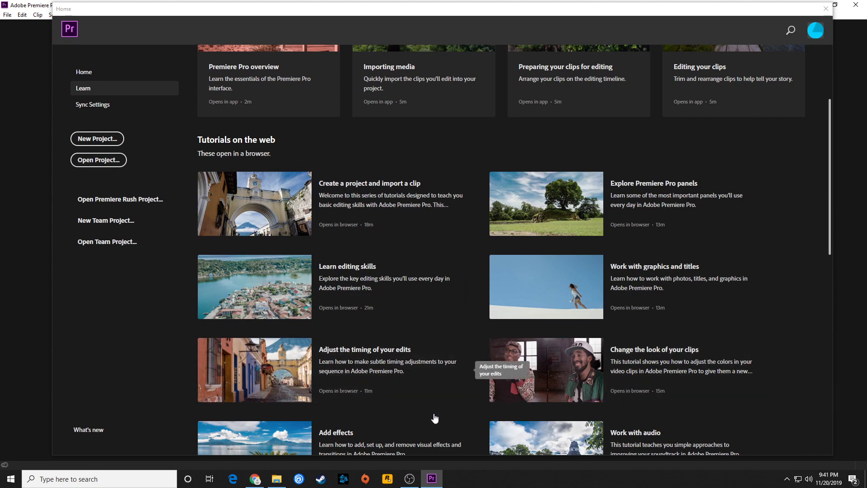
{"action": "left_click", "coordinate": [121, 94]}
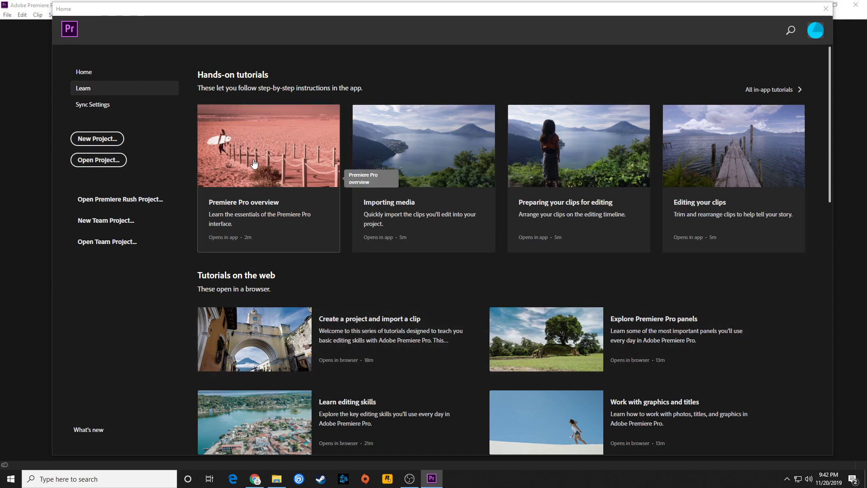
{"action": "left_click", "coordinate": [265, 137]}
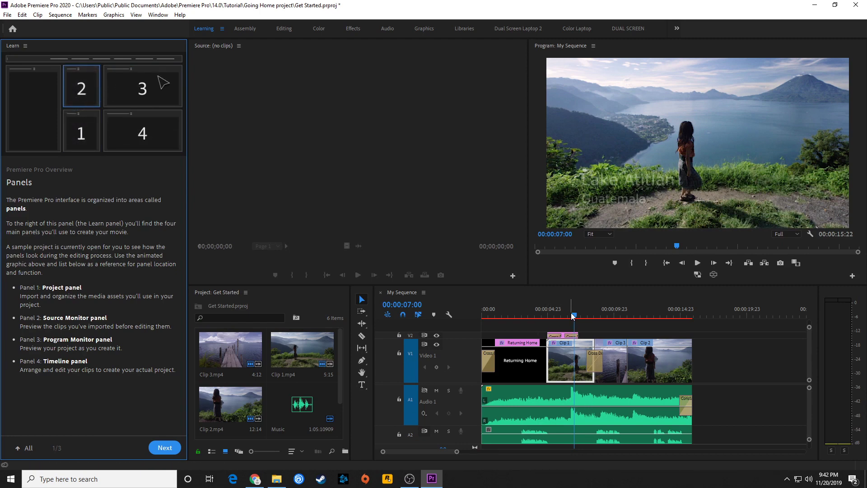
Move the playhead to 00:00:13:07, then close the Get Started project without saving
{"action": "left_click", "coordinate": [658, 315]}
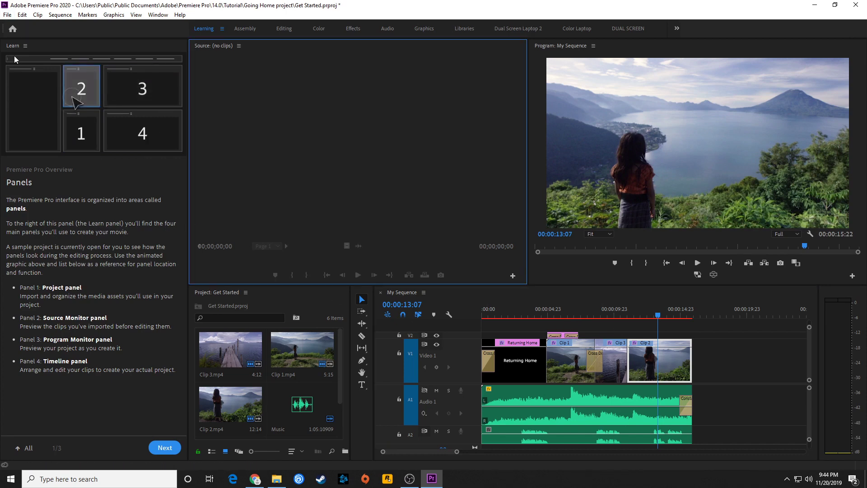
{"action": "left_click", "coordinate": [7, 15]}
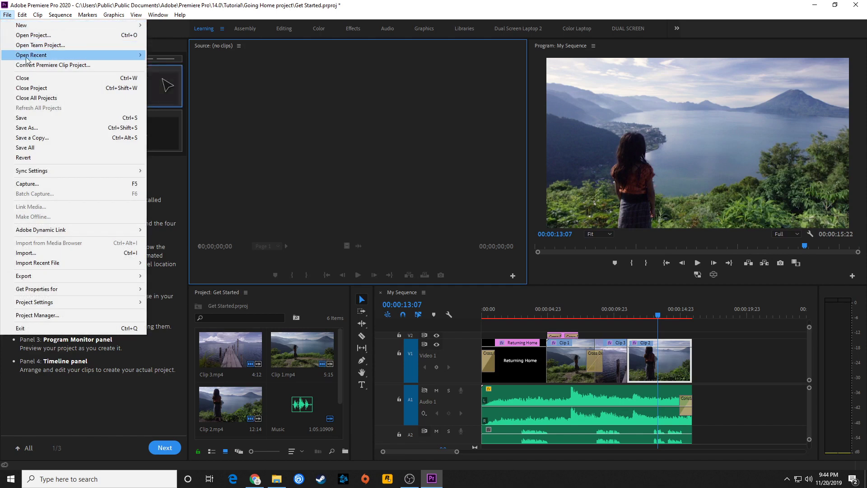
{"action": "left_click", "coordinate": [31, 88]}
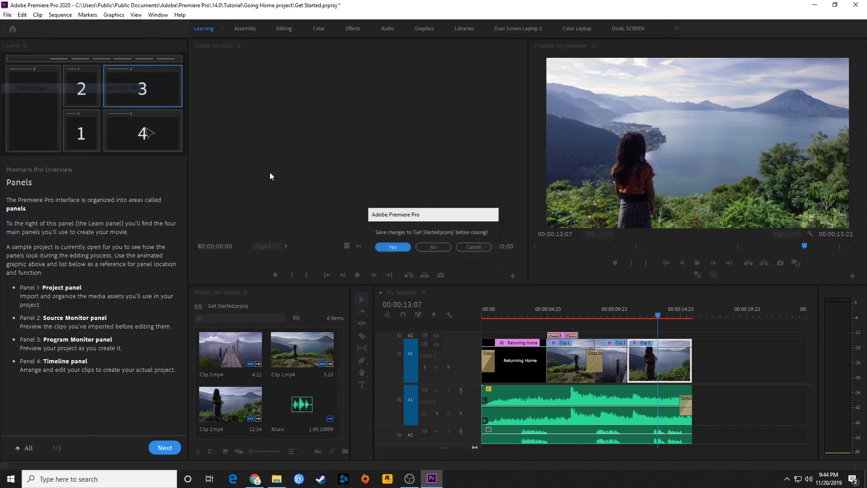
{"action": "left_click", "coordinate": [437, 250]}
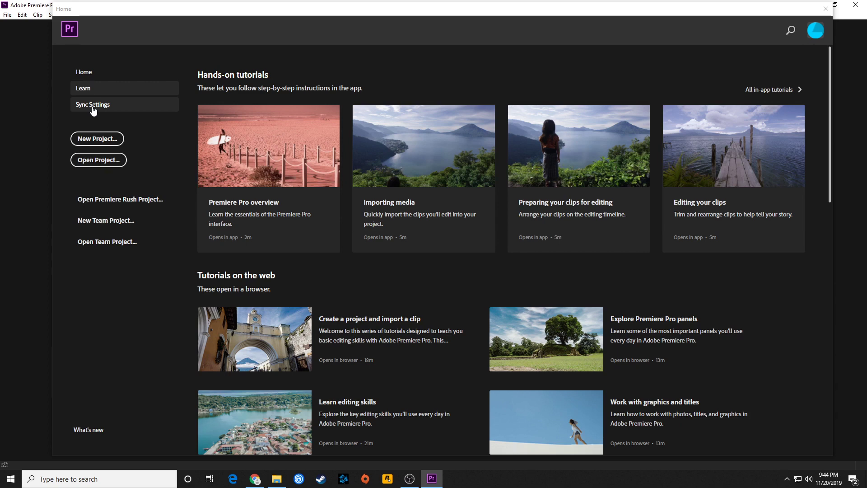
Show the Sync Settings page from the Home screen's left navigation
{"action": "left_click", "coordinate": [93, 106]}
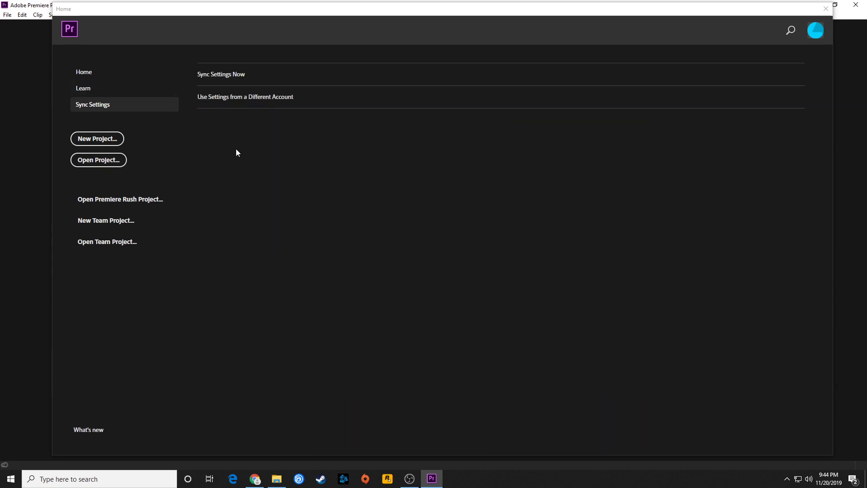